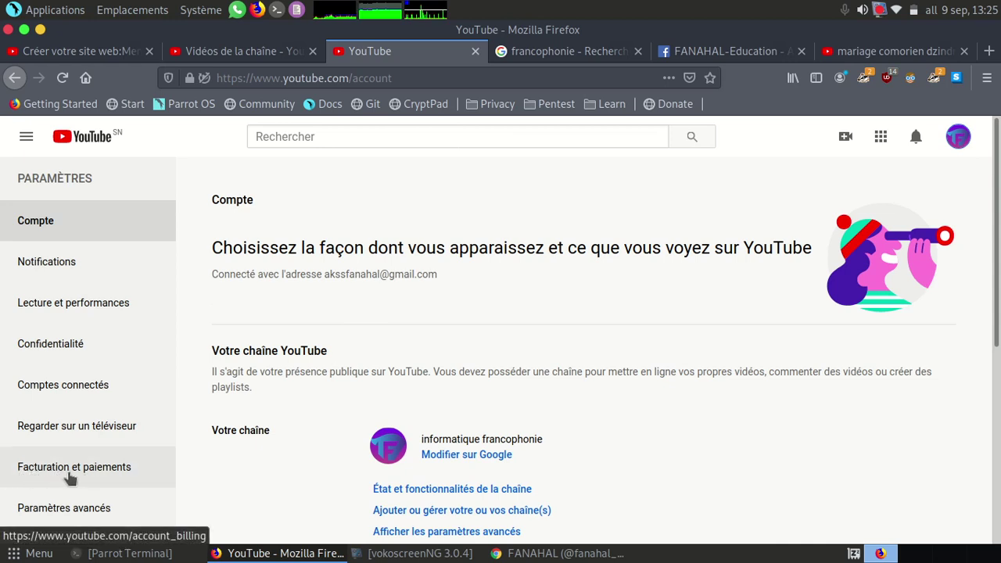
Try to open the Facturation et paiements and Confidentialité pages of the YouTube account settings
click(111, 468)
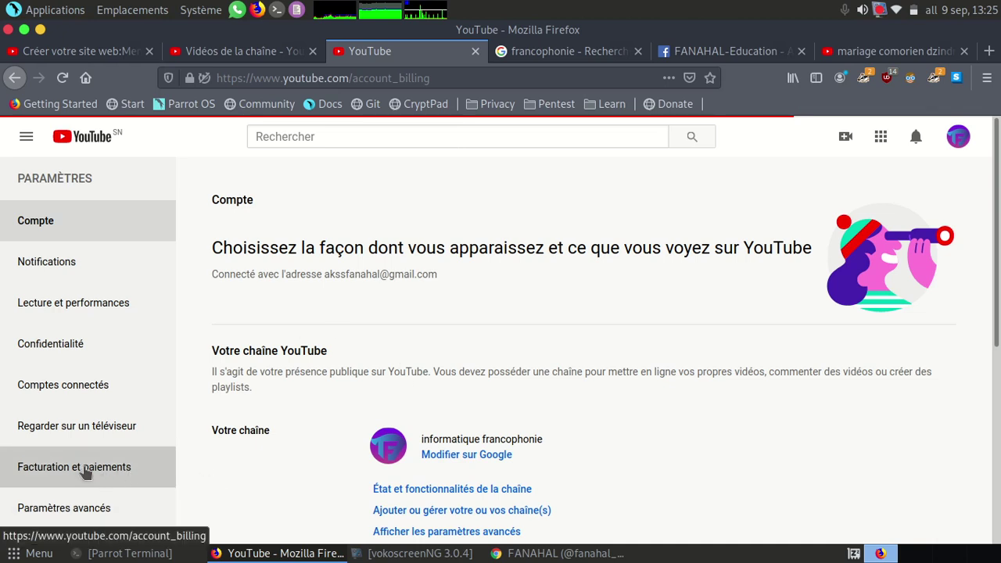
click(59, 352)
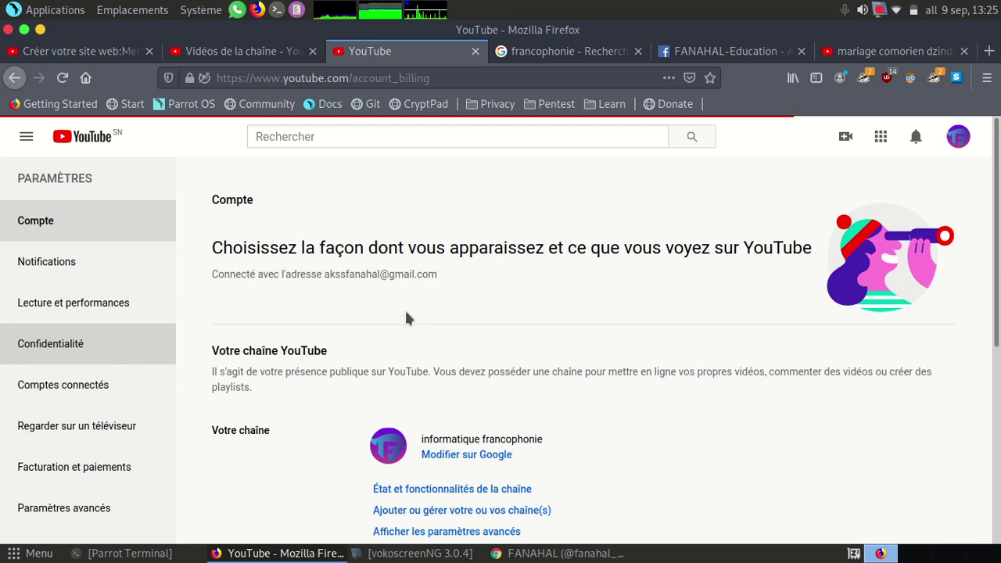
click(958, 138)
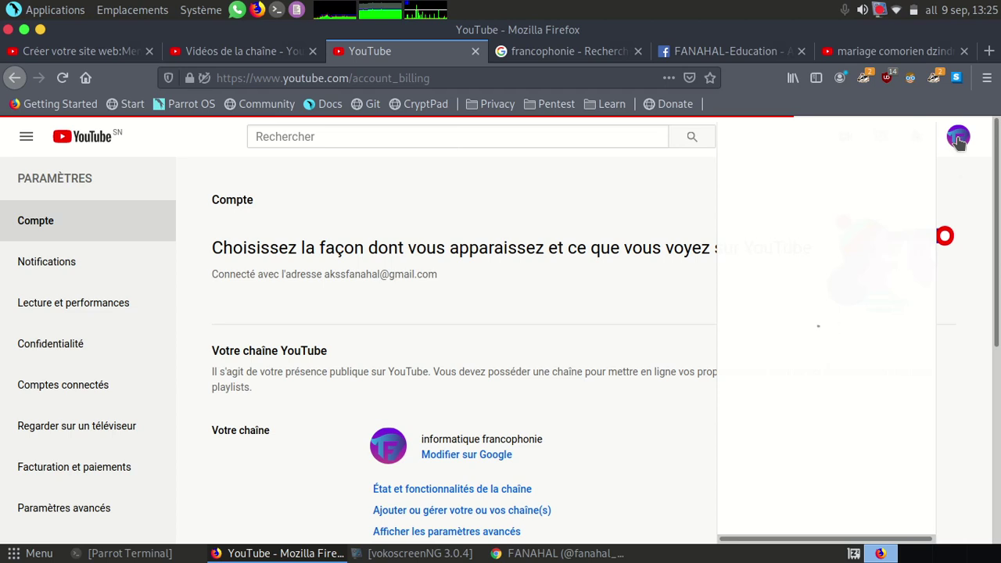
Return to the informatique francophonie channel in YouTube Studio and try to reload its Paramètres dialog
click(258, 50)
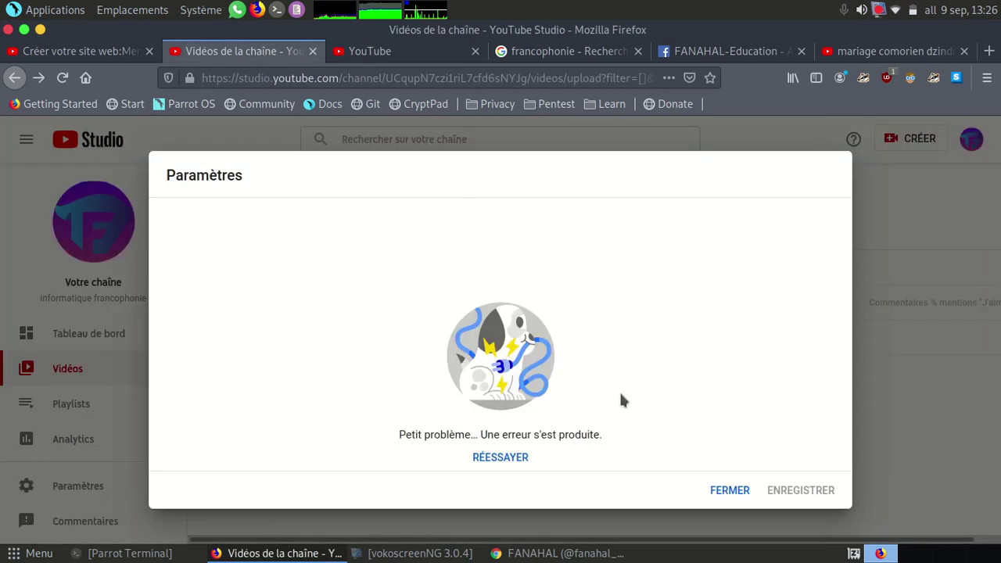
click(726, 494)
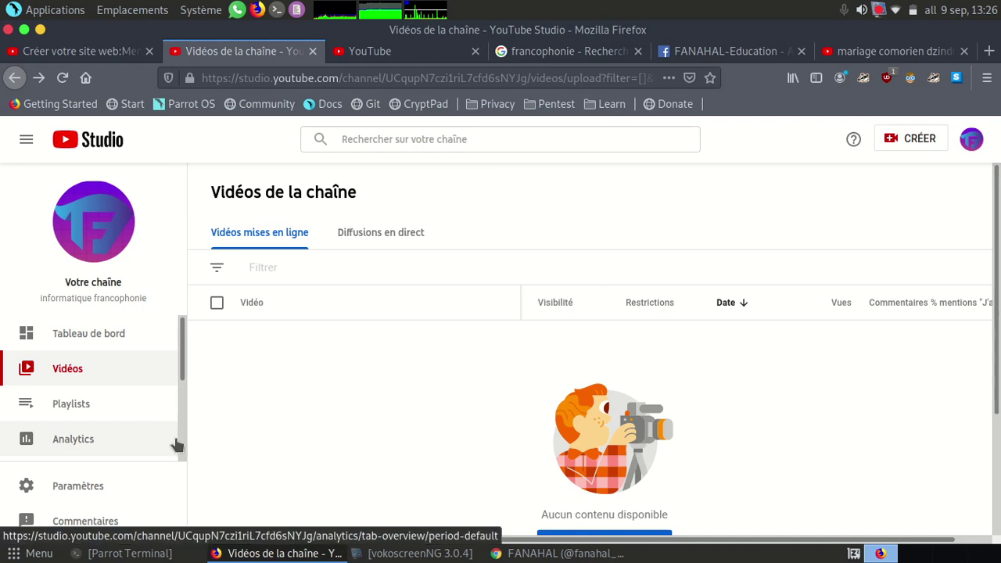
scroll(179, 452, down, 3)
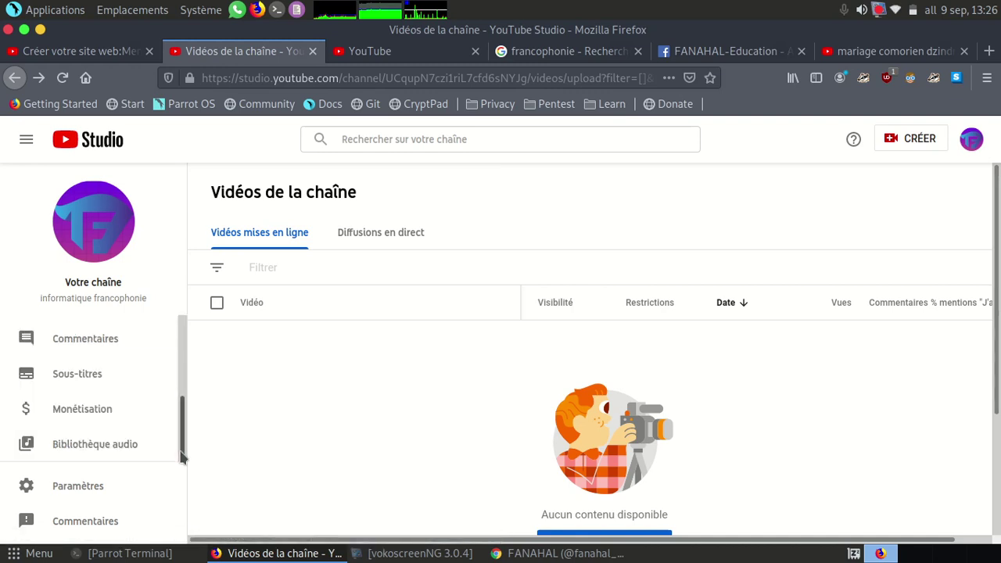
click(79, 488)
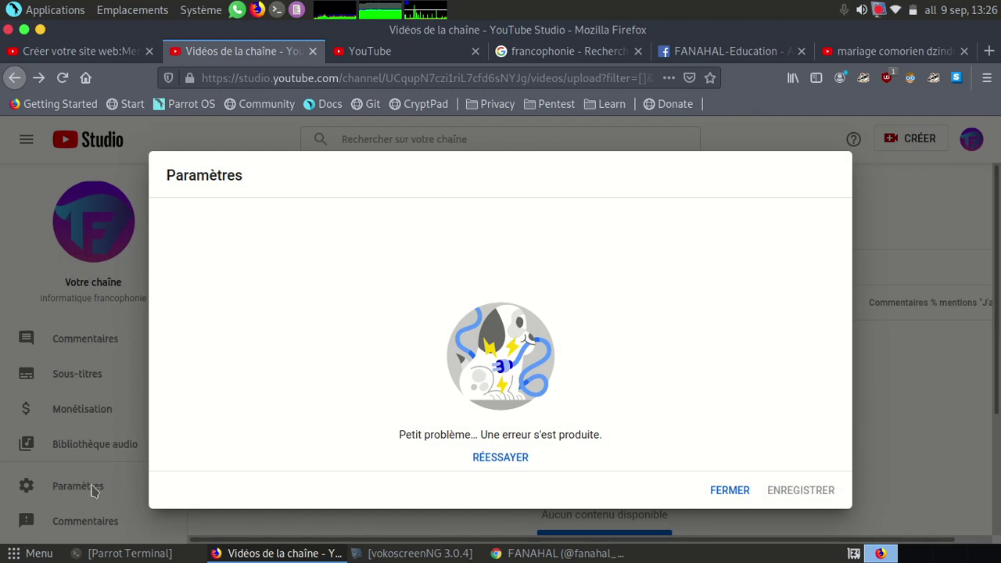
click(501, 458)
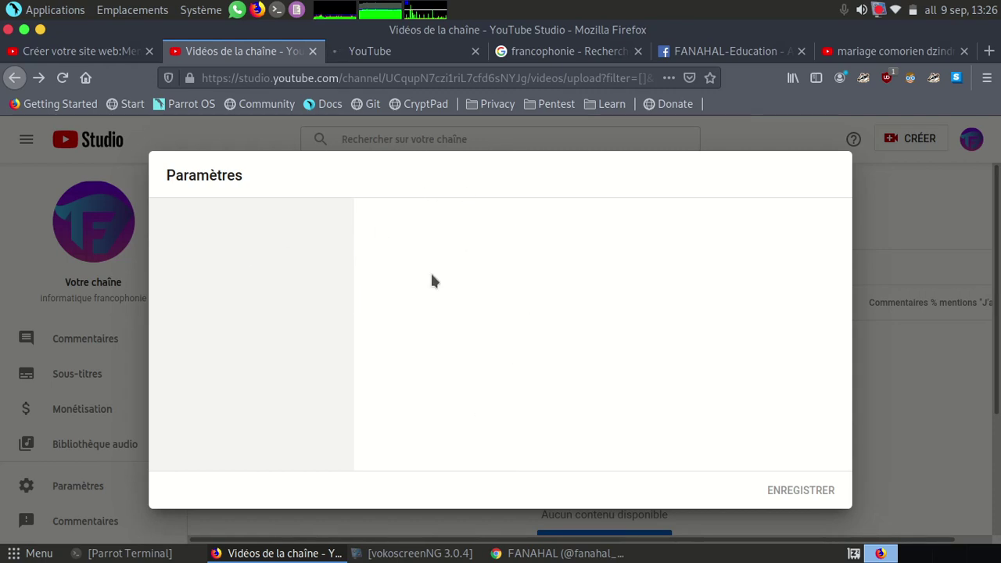
Switch to Chrome and change the active YouTube account to the FANAHAL-INFOS channel
click(518, 553)
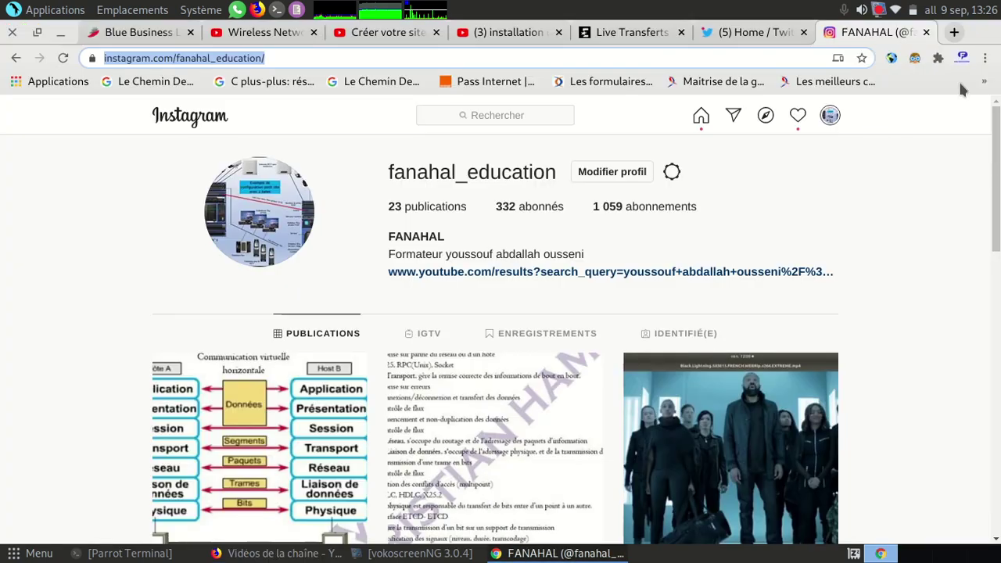
click(962, 59)
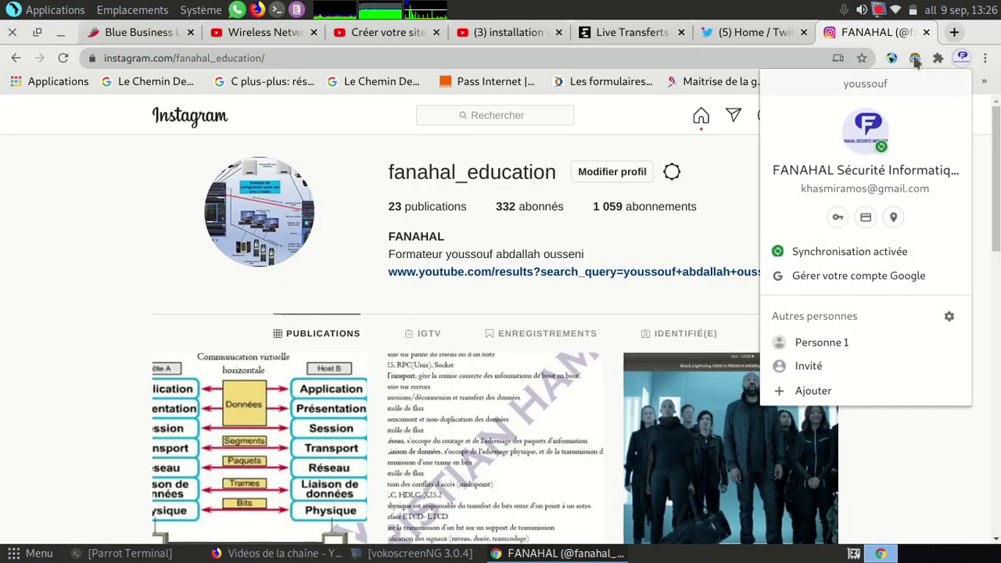
click(333, 162)
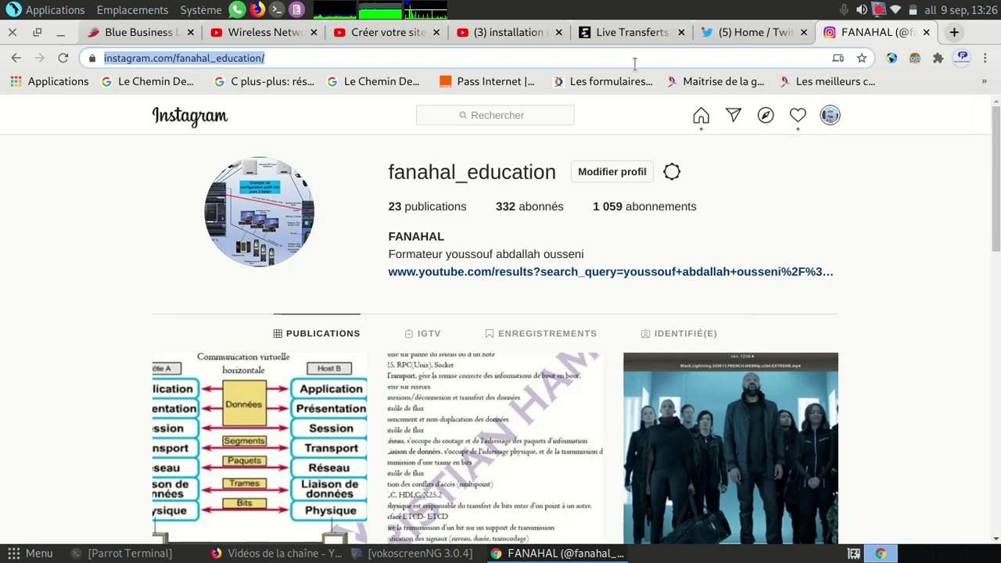
click(518, 33)
click(955, 116)
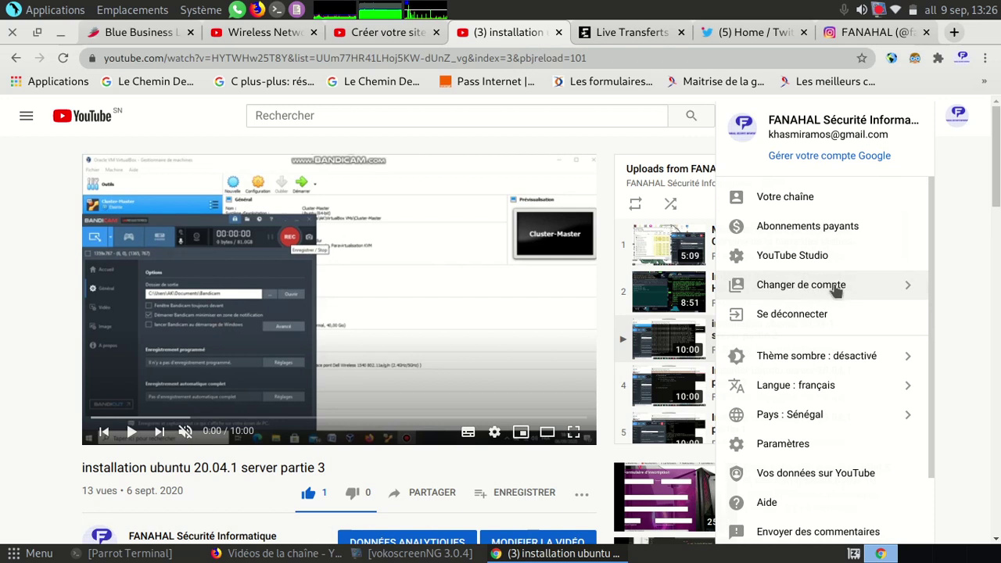
click(855, 289)
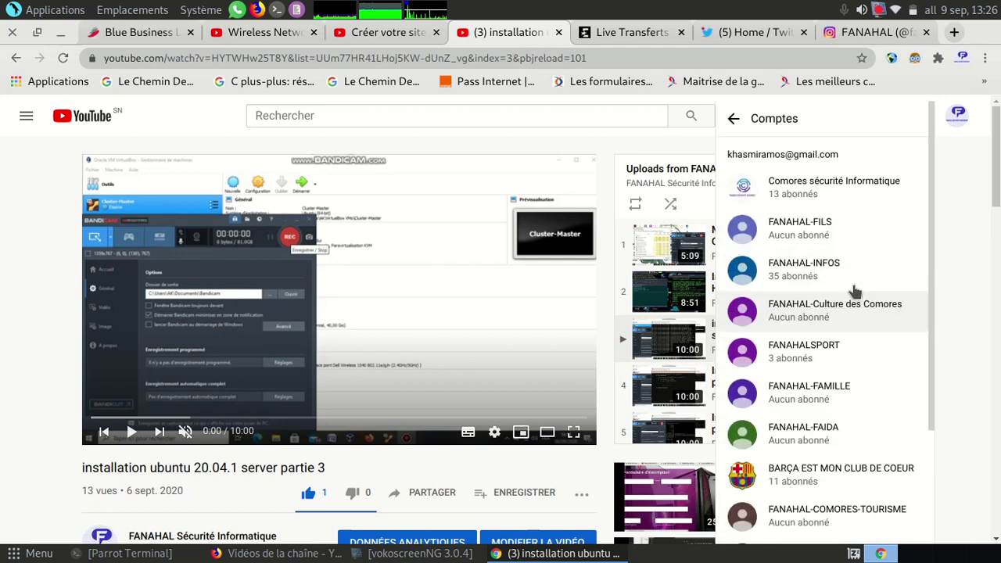
click(806, 270)
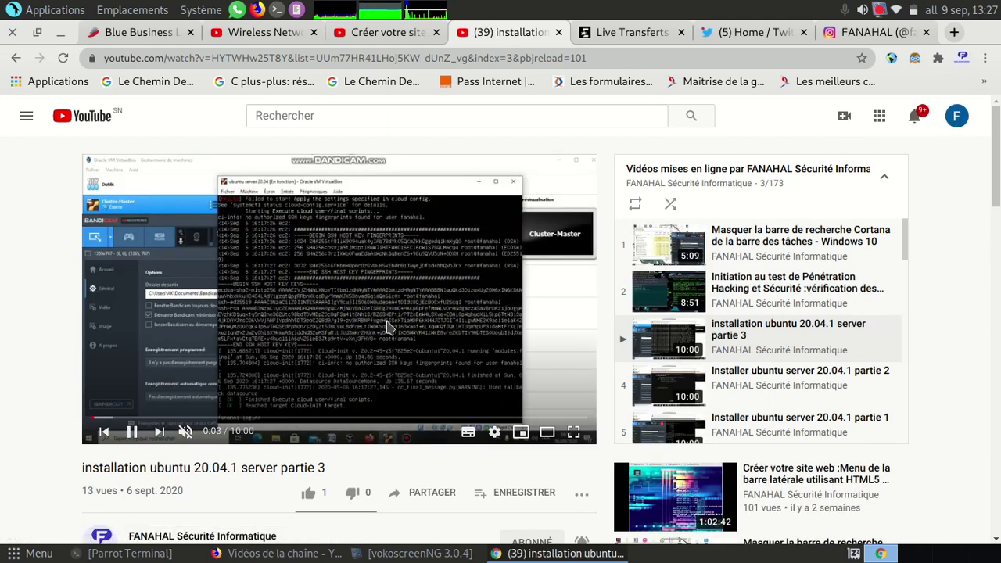
Go to the FANAHAL-INFOS channel page and open its dashboard in YouTube Studio
click(957, 117)
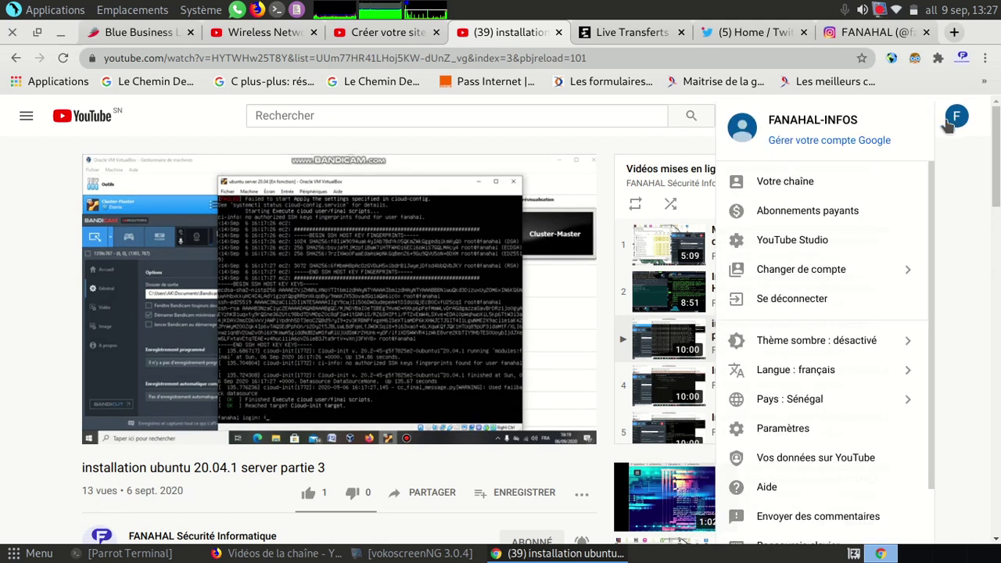
click(798, 184)
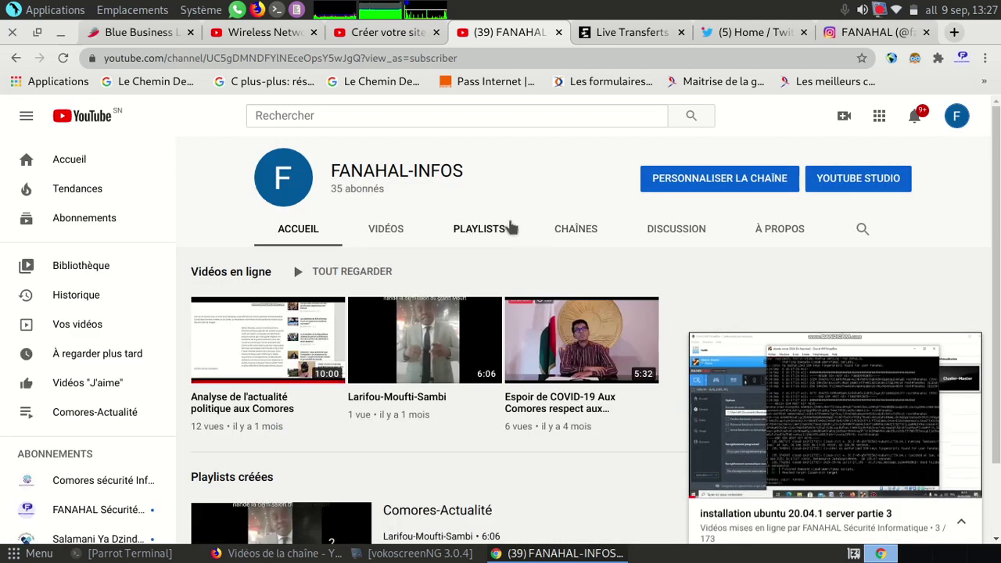
scroll(733, 282, down, 2)
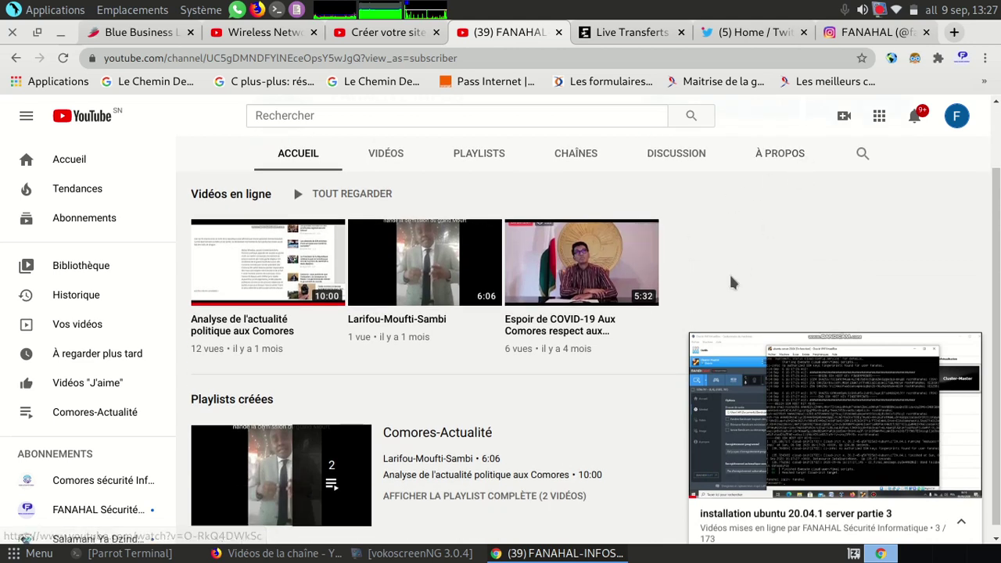
scroll(733, 283, up, 2)
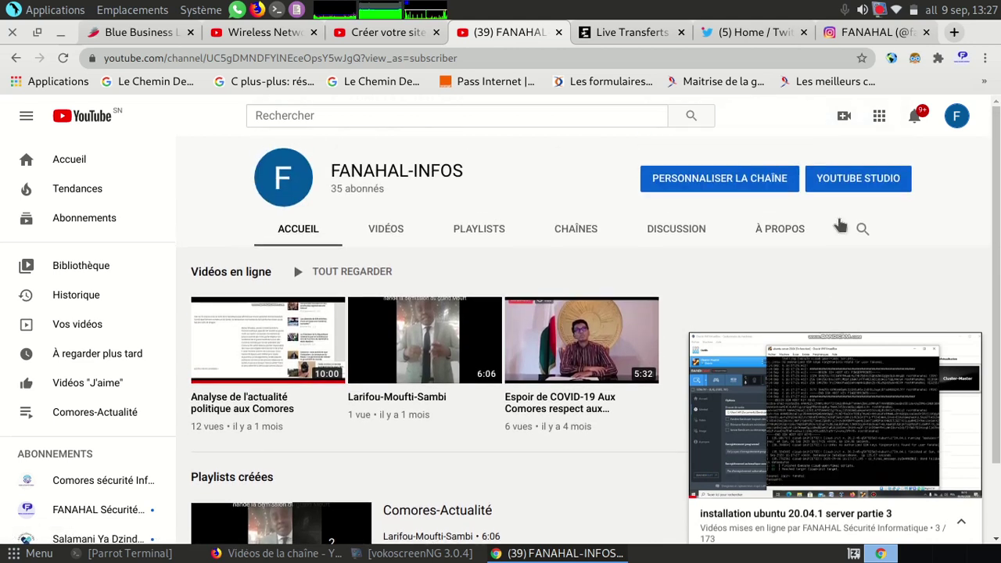
click(830, 180)
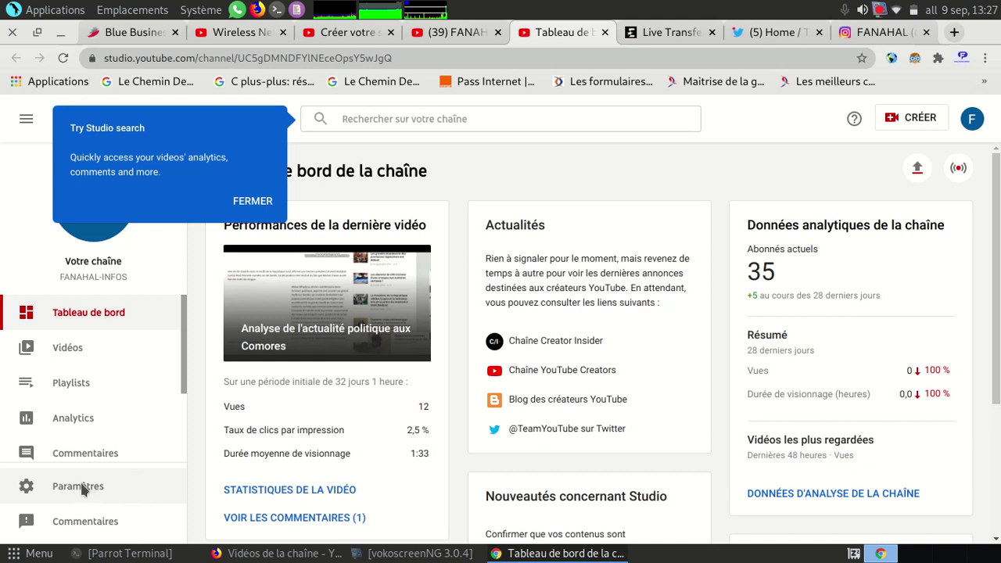
Open the channel's general information in the YouTube Studio settings
scroll(184, 381, down, 2)
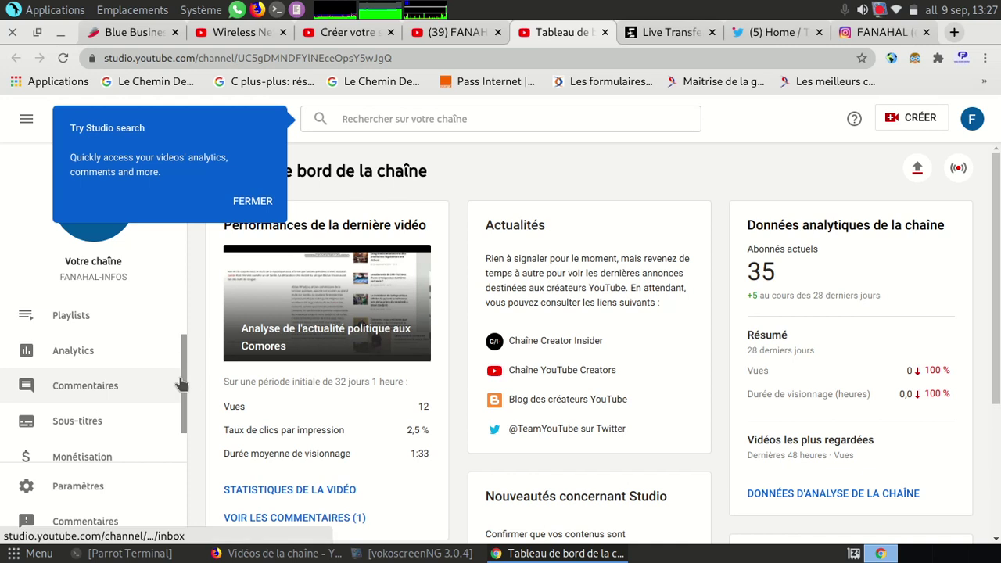
scroll(184, 381, up, 1)
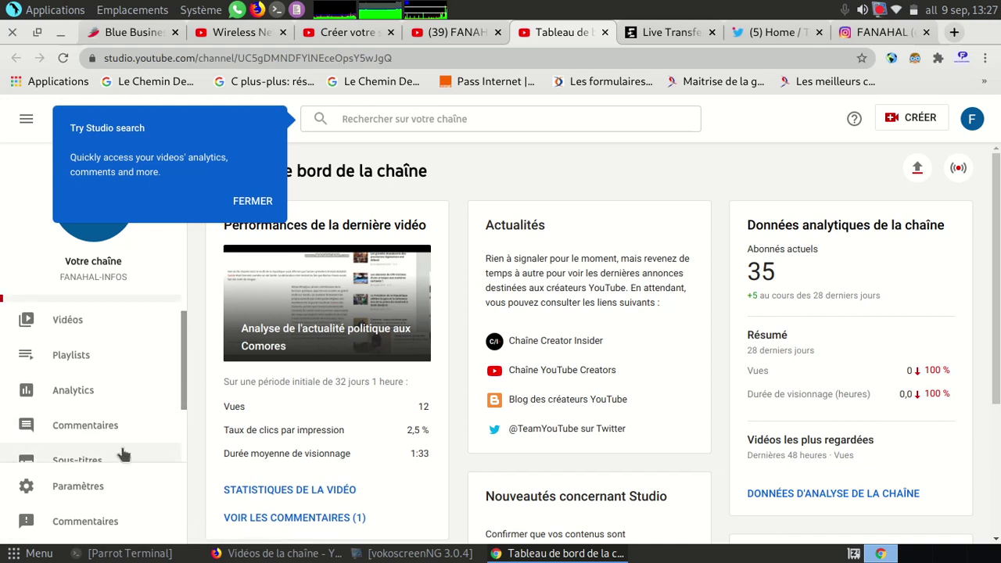
click(77, 488)
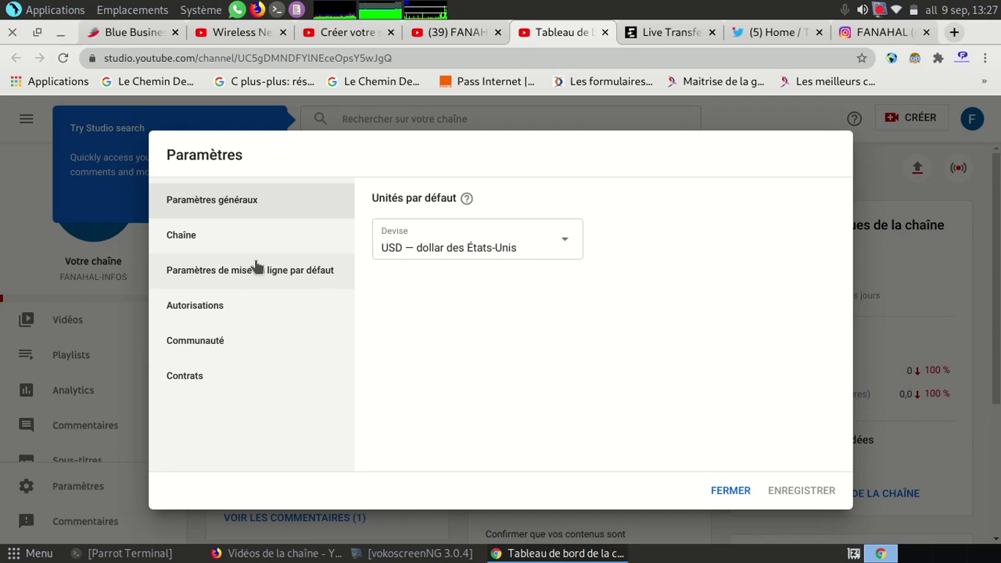
click(212, 236)
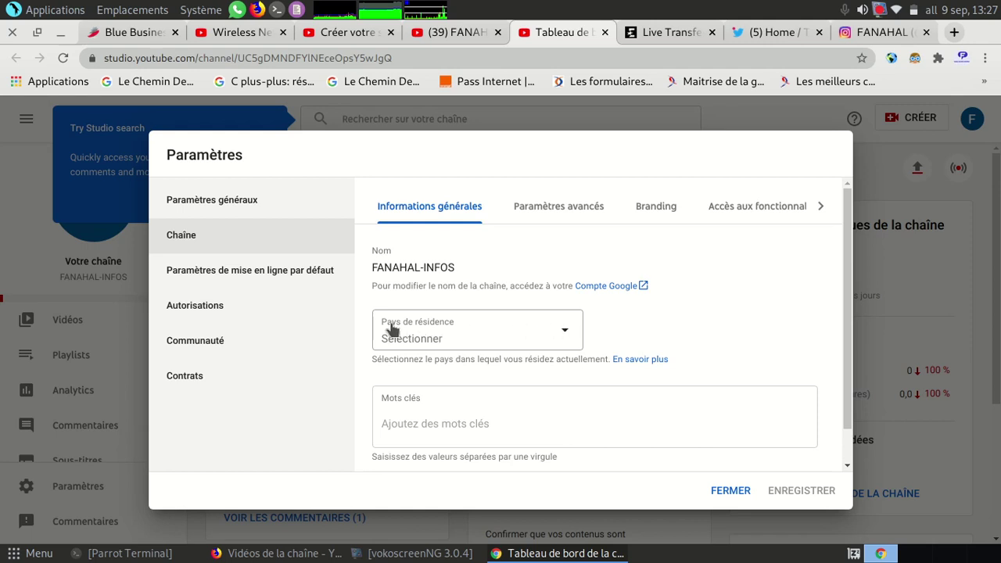
Set the channel's country of residence to Sénégal
click(567, 334)
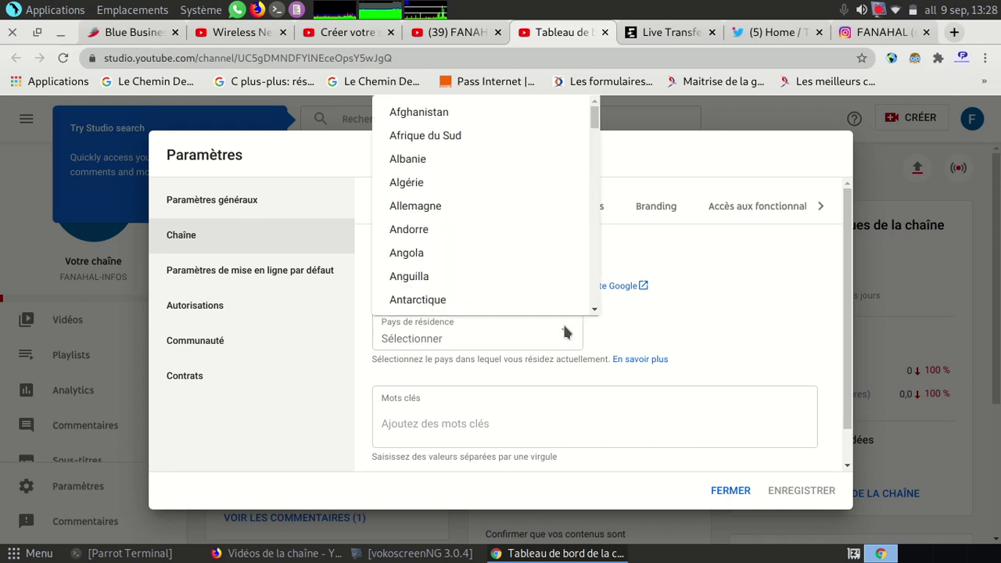
click(594, 310)
drag(594, 311, 594, 311)
scroll(519, 240, down, 10)
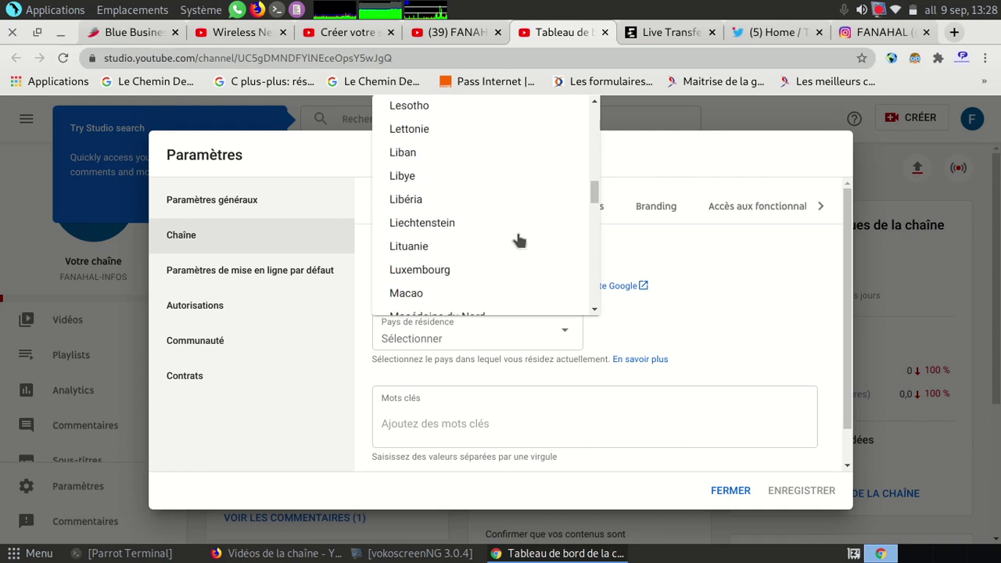
scroll(520, 240, down, 3)
scroll(519, 240, down, 18)
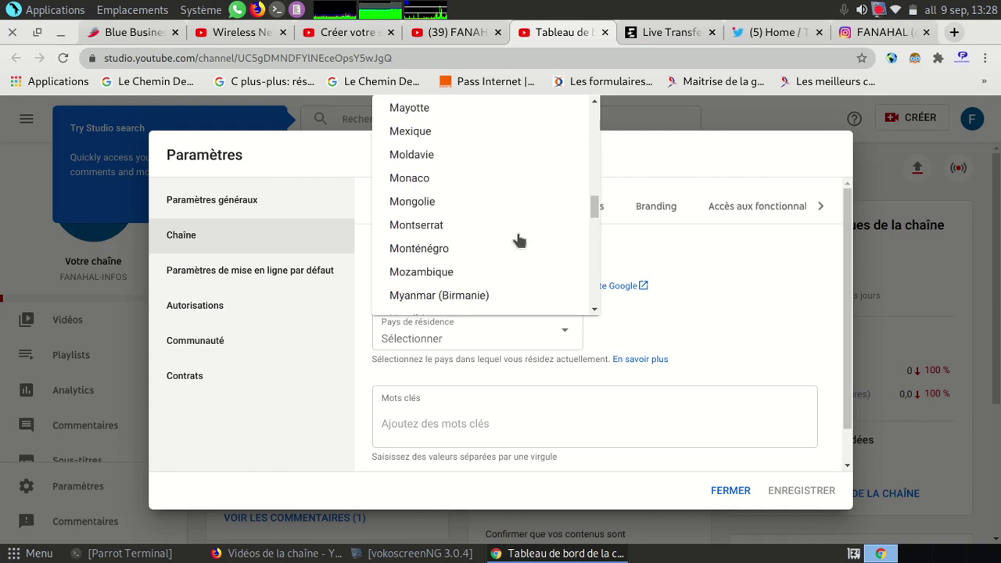
scroll(519, 240, down, 3)
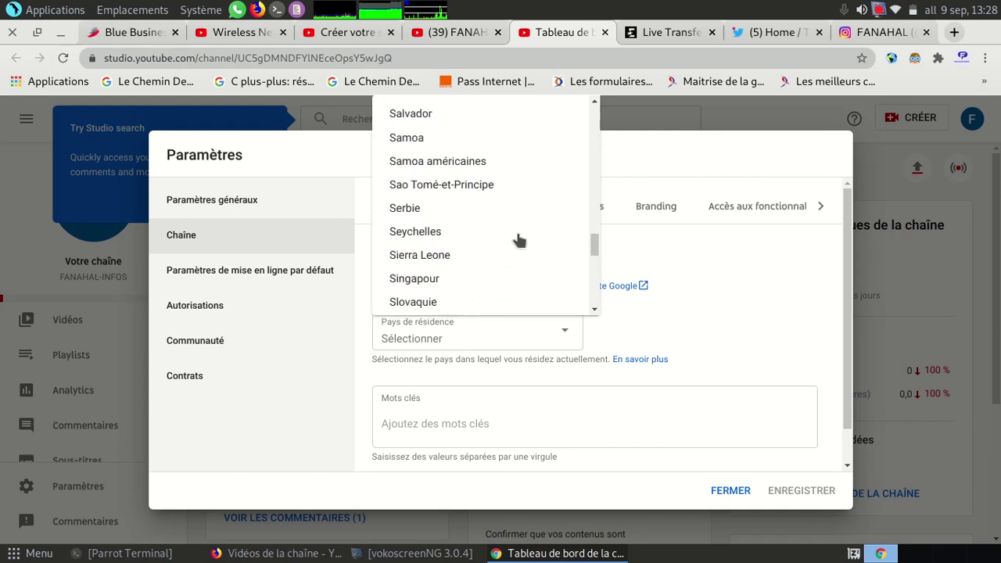
scroll(519, 240, up, 1)
scroll(519, 240, up, 1)
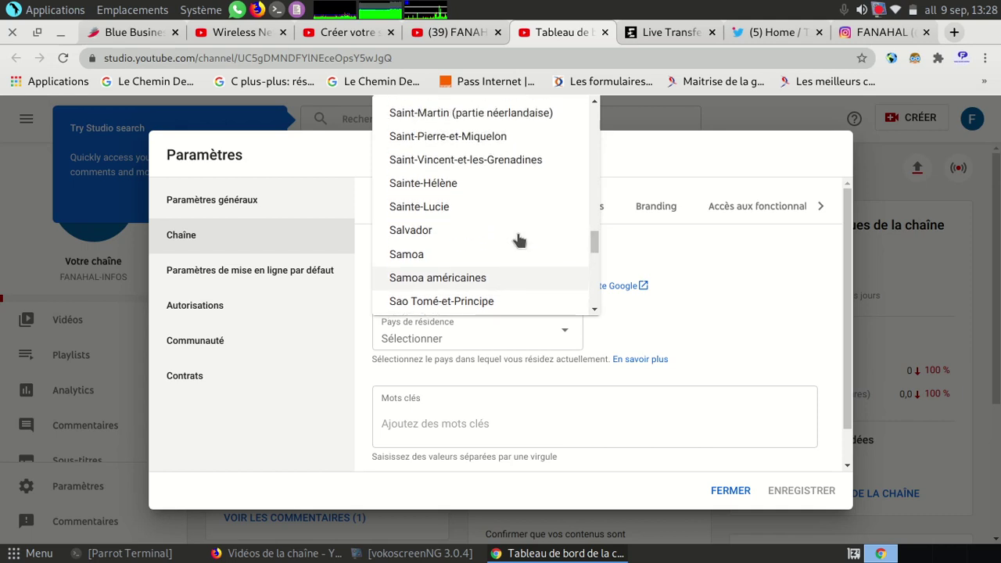
scroll(520, 240, down, 4)
scroll(520, 240, down, 4)
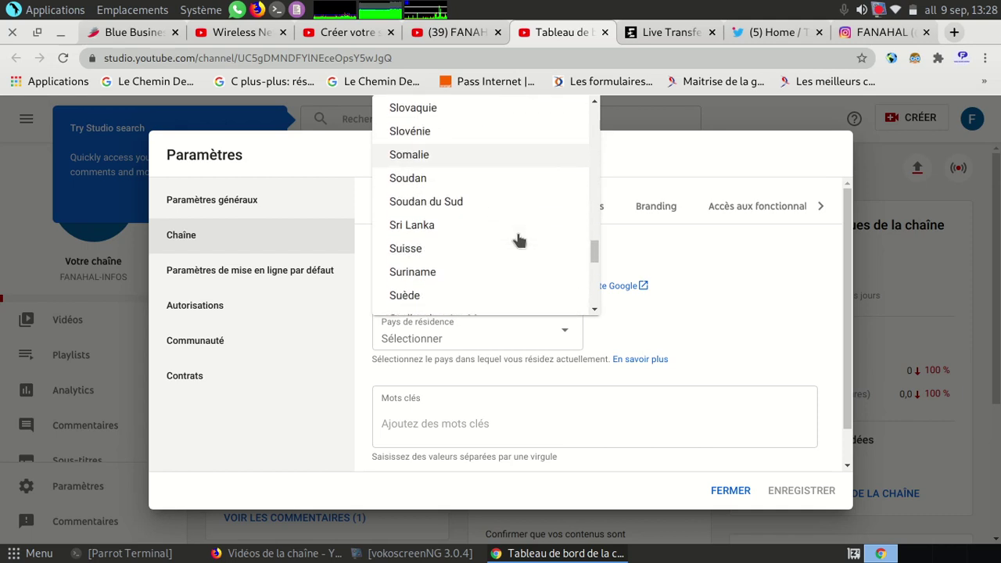
scroll(519, 240, down, 1)
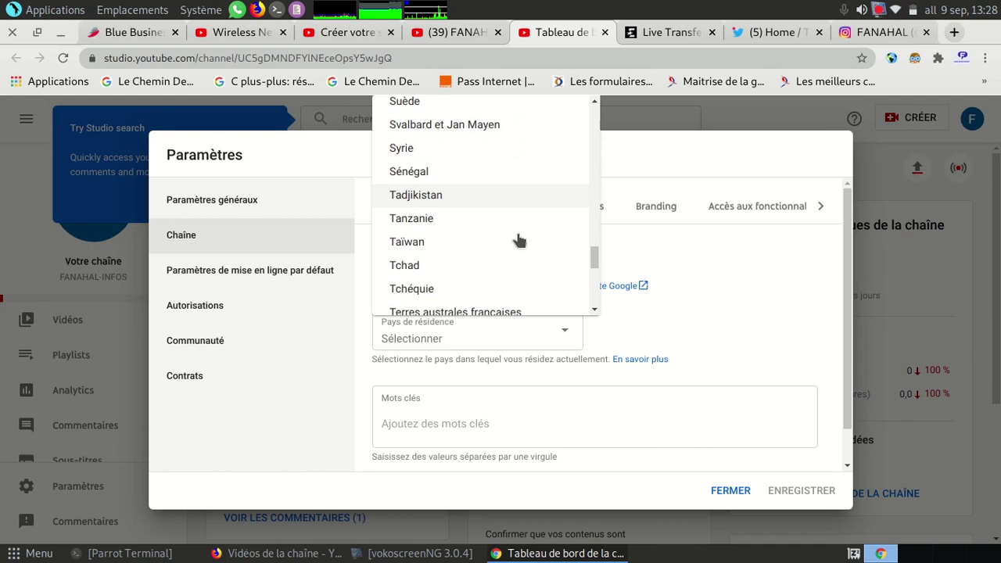
click(411, 170)
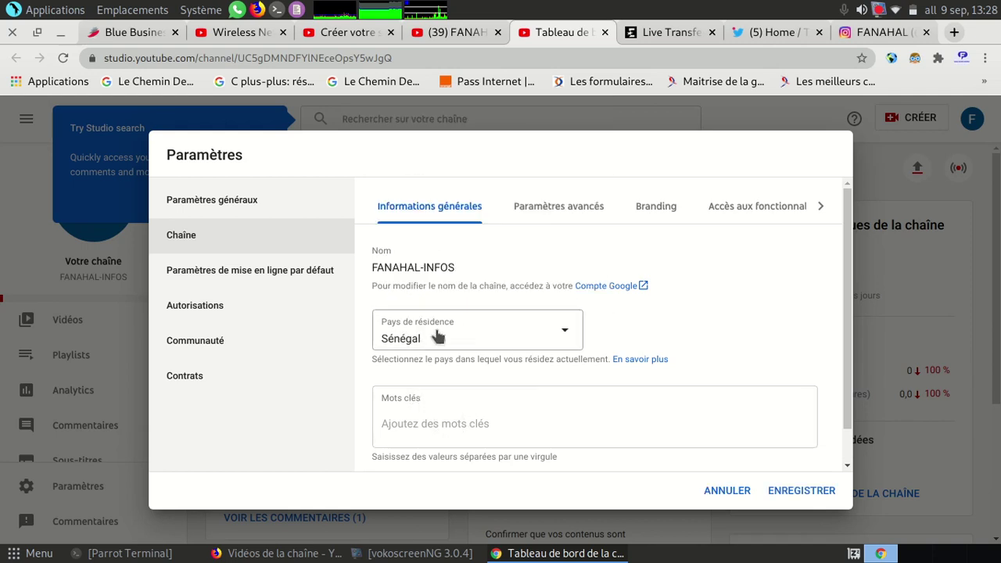
Add the channel keywords journaliste, comores, senegal and journal, and save the channel settings
click(457, 418)
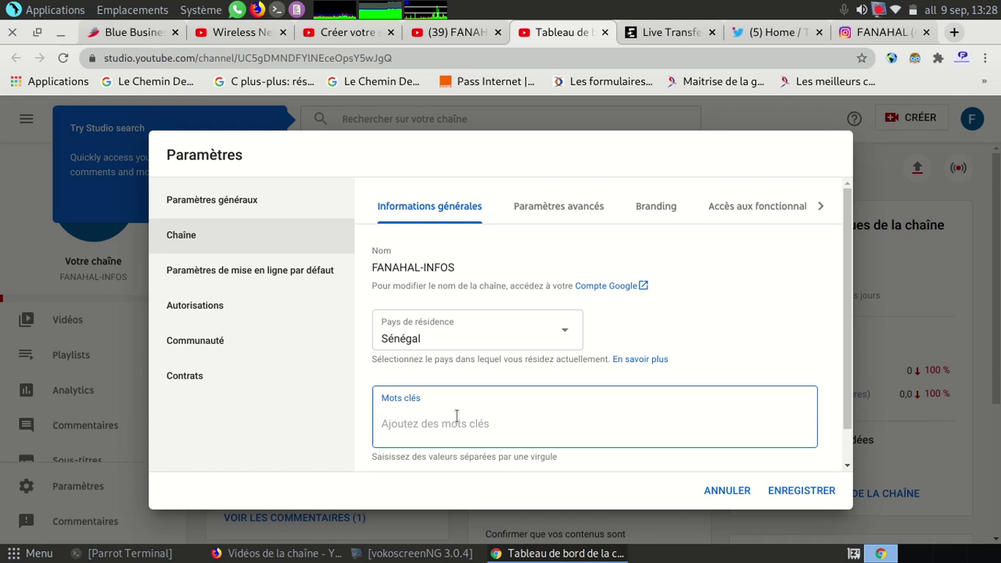
text(ou)
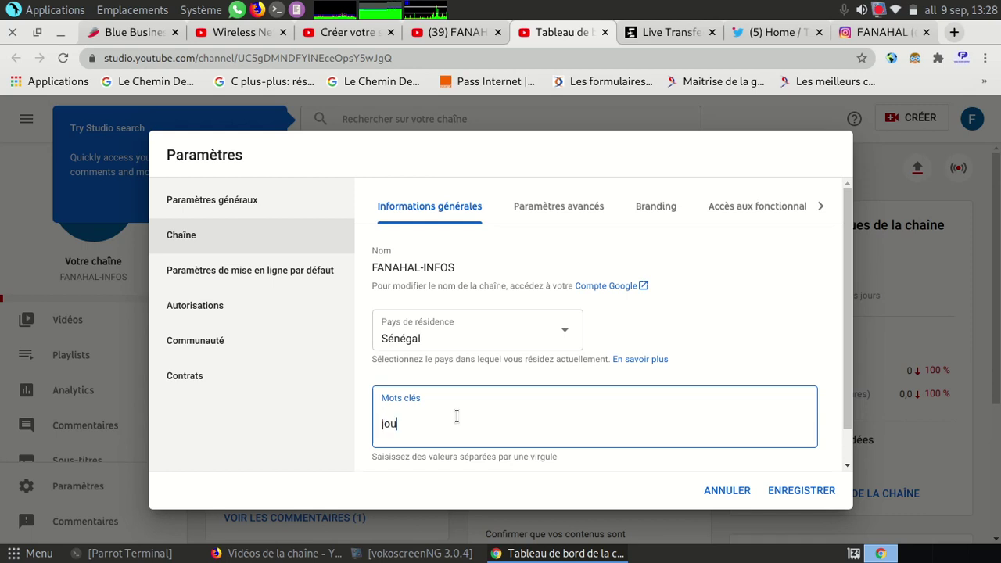
text(rnaliste)
key(Return)
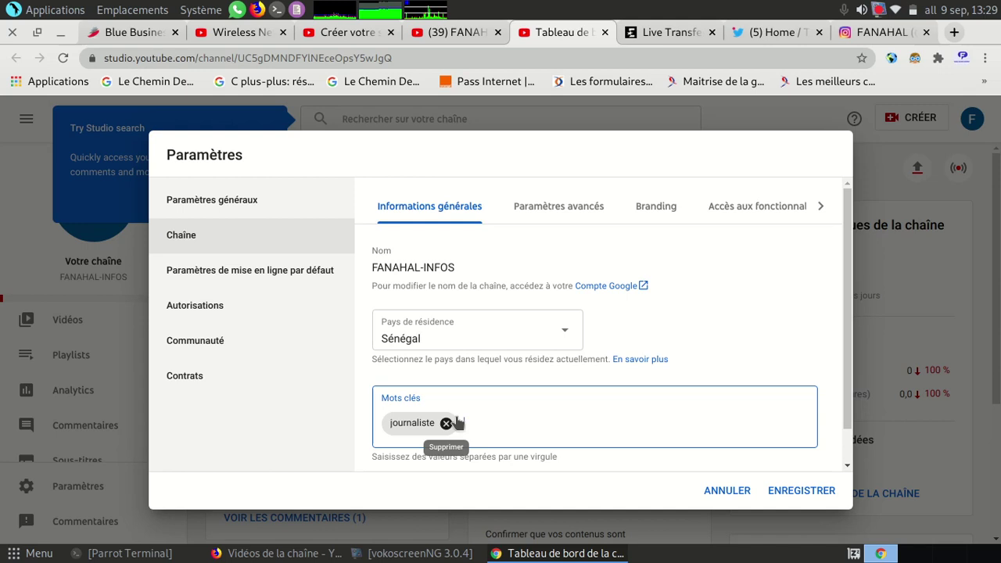
text(comores)
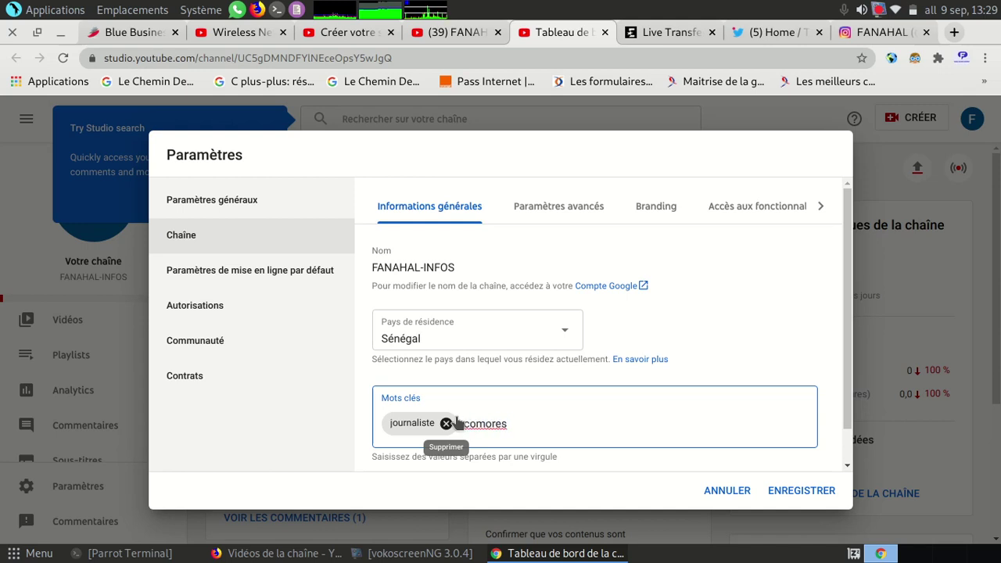
key(Return)
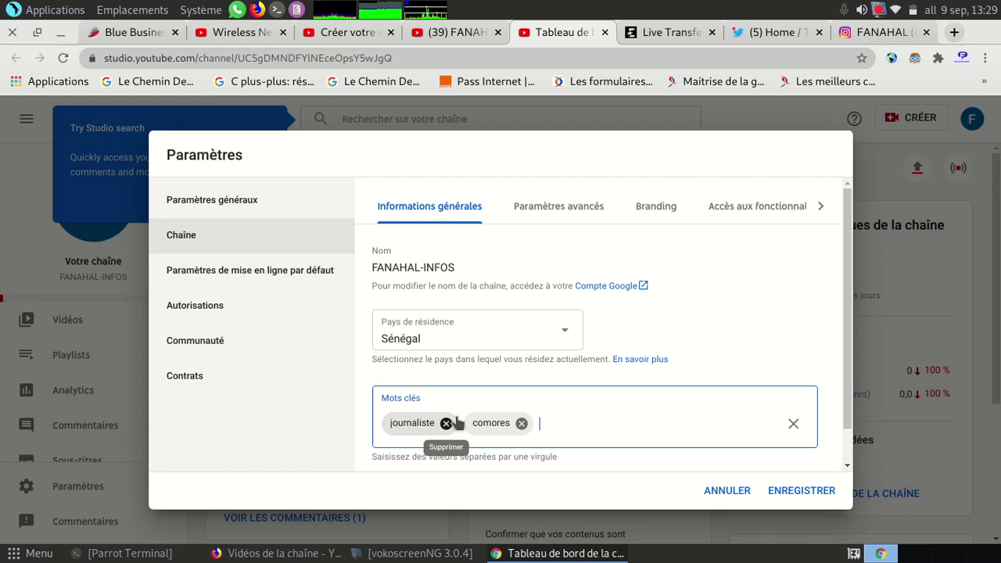
text(seneg)
text(al)
key(Return)
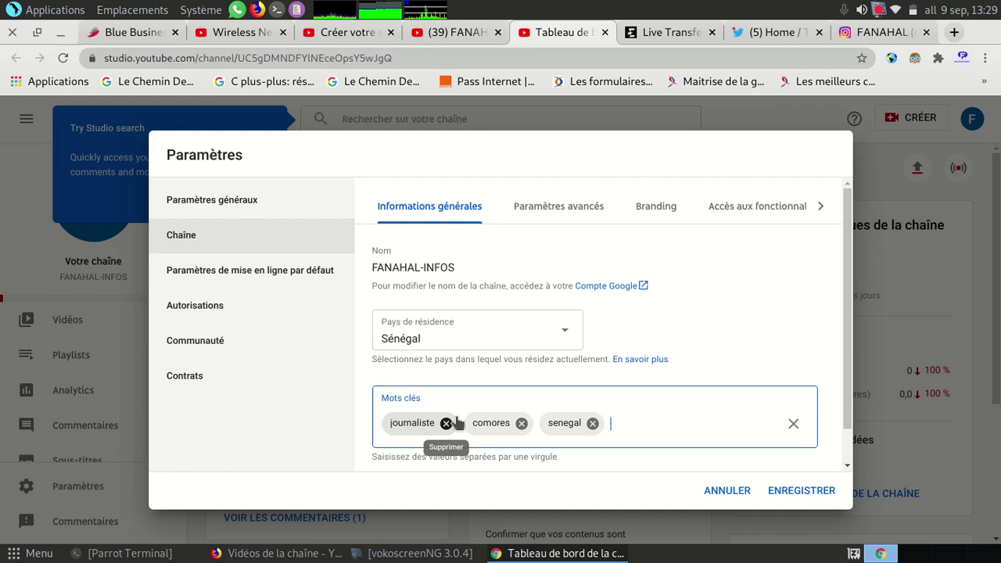
text(journal,)
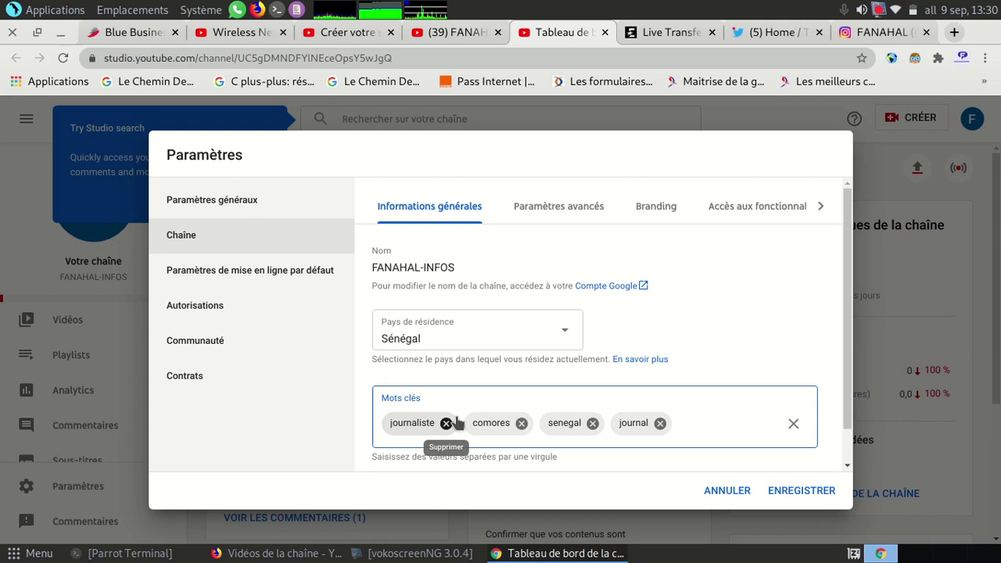
click(787, 493)
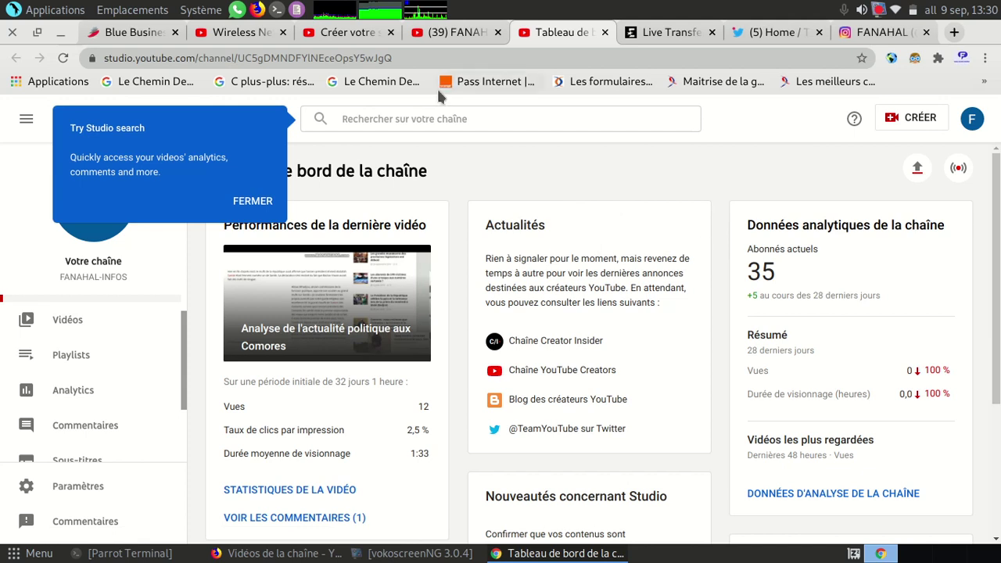
Return to the FANAHAL-INFOS channel page and switch the active YouTube account to FANAHAL Sécurité Informatique
click(465, 38)
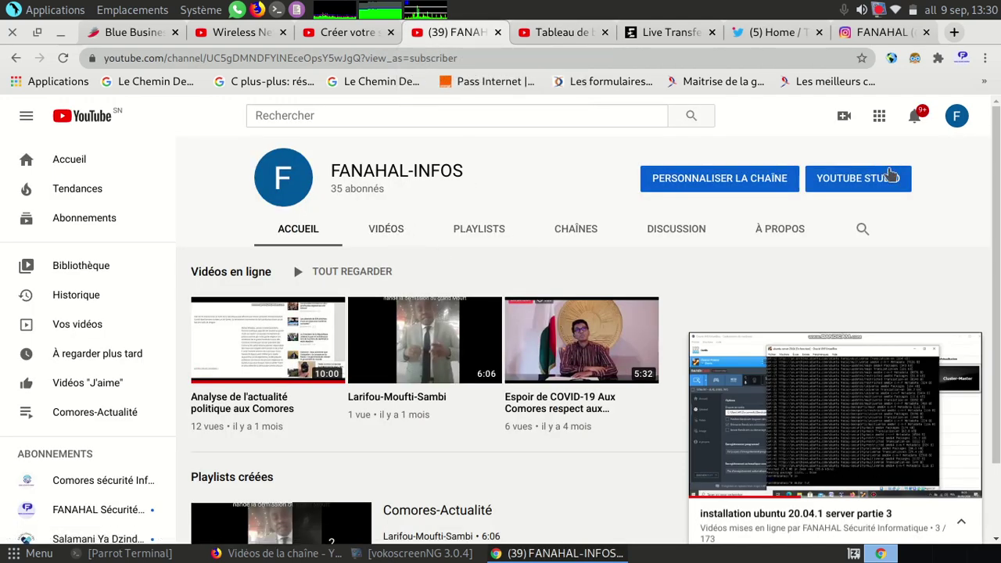
click(956, 117)
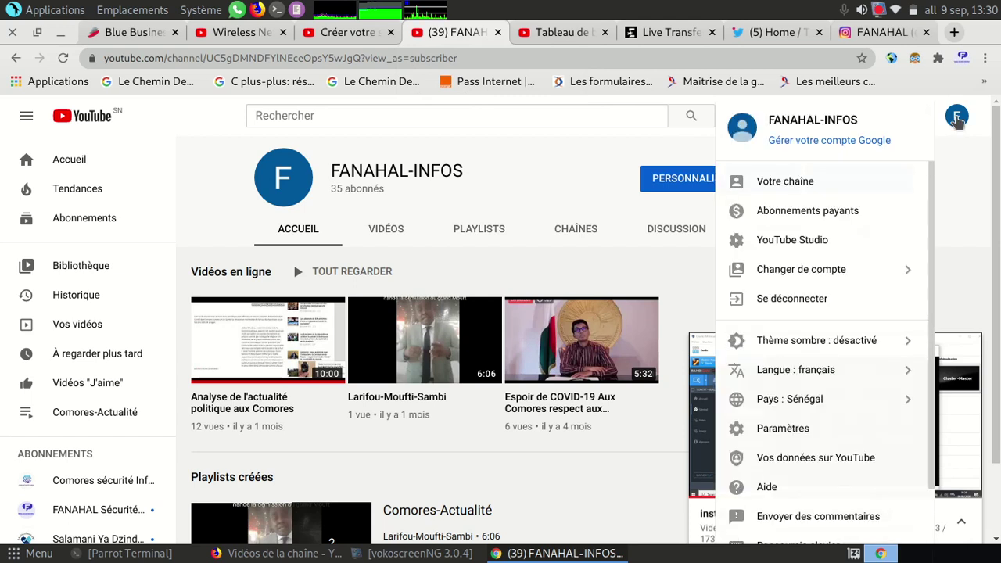
click(847, 278)
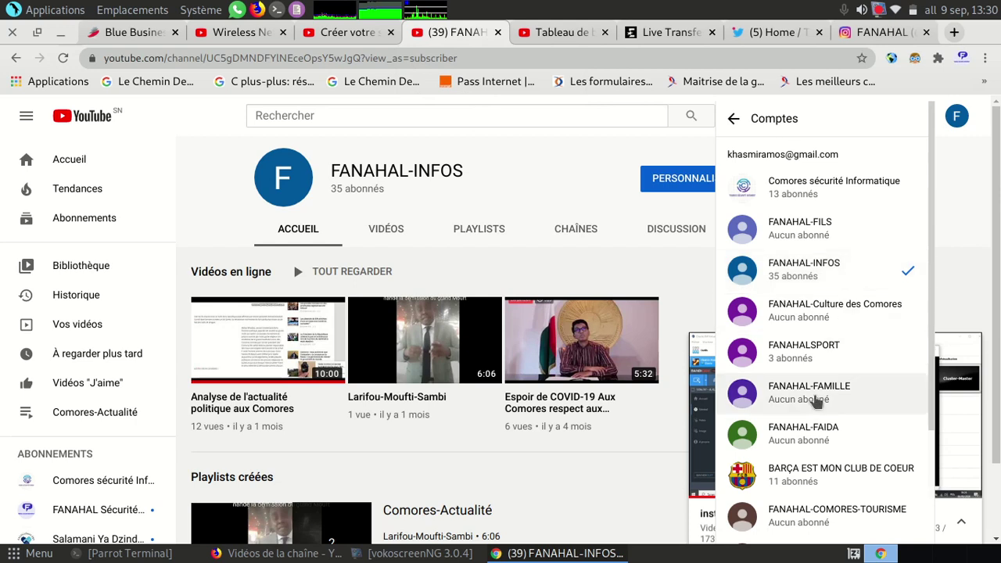
scroll(818, 376, down, 4)
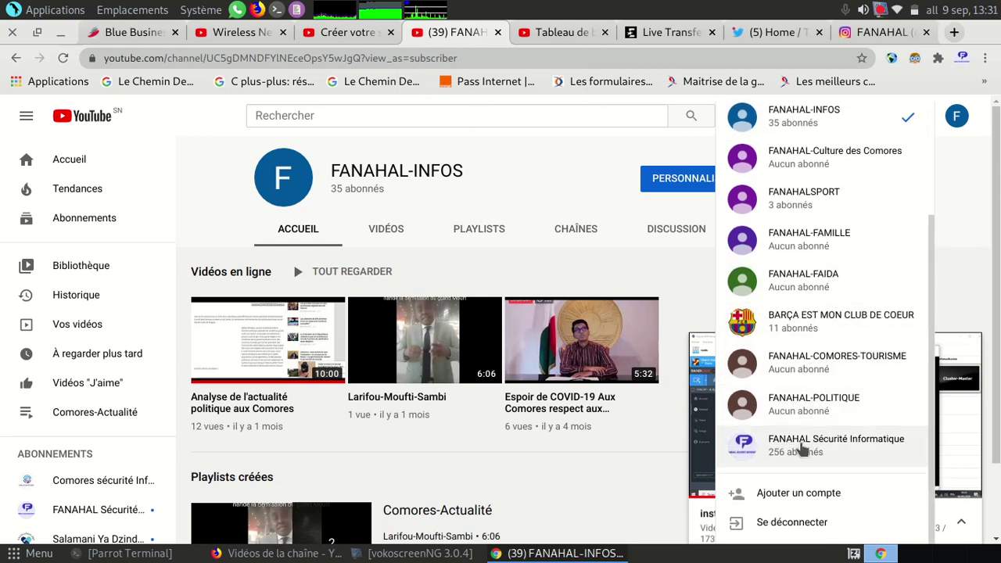
click(803, 448)
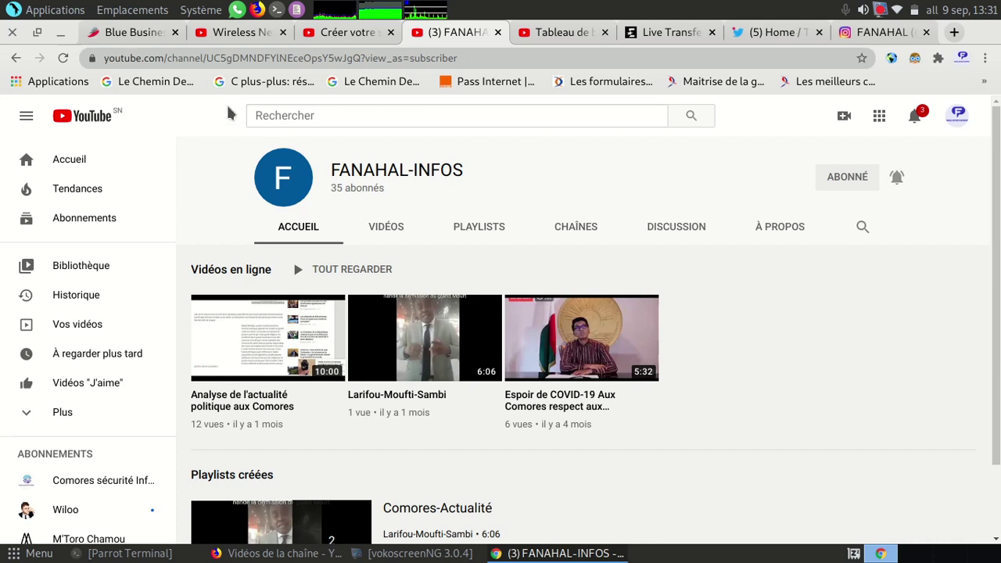
Search YouTube for the person's full name from the recent searches and look through the resulting channels, playlists and videos
click(392, 117)
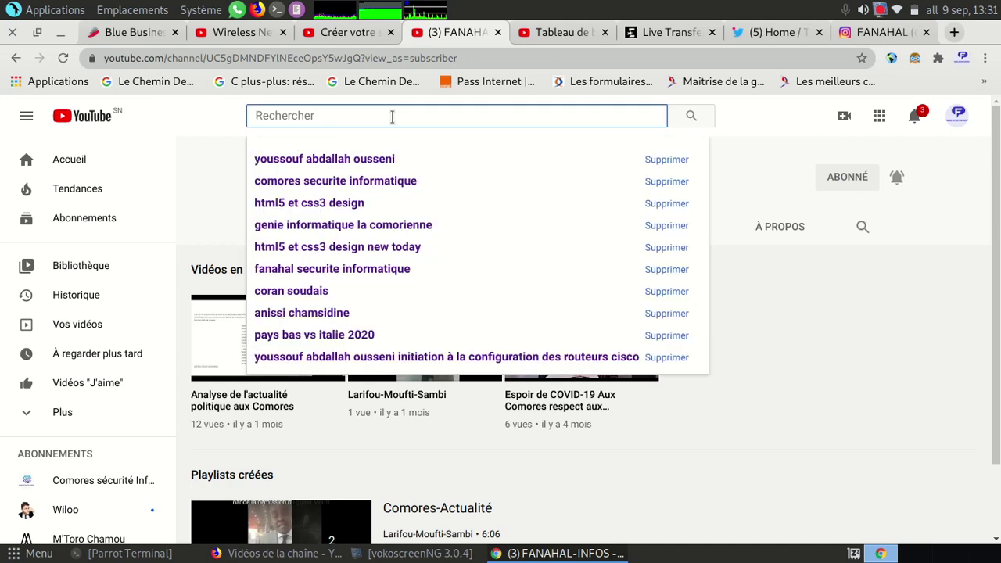
click(394, 159)
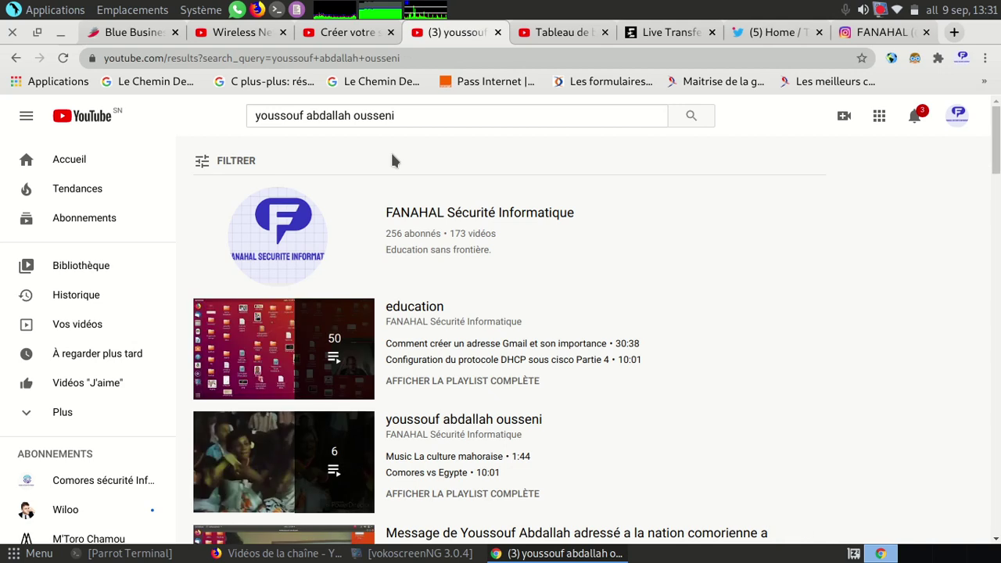
scroll(698, 282, down, 5)
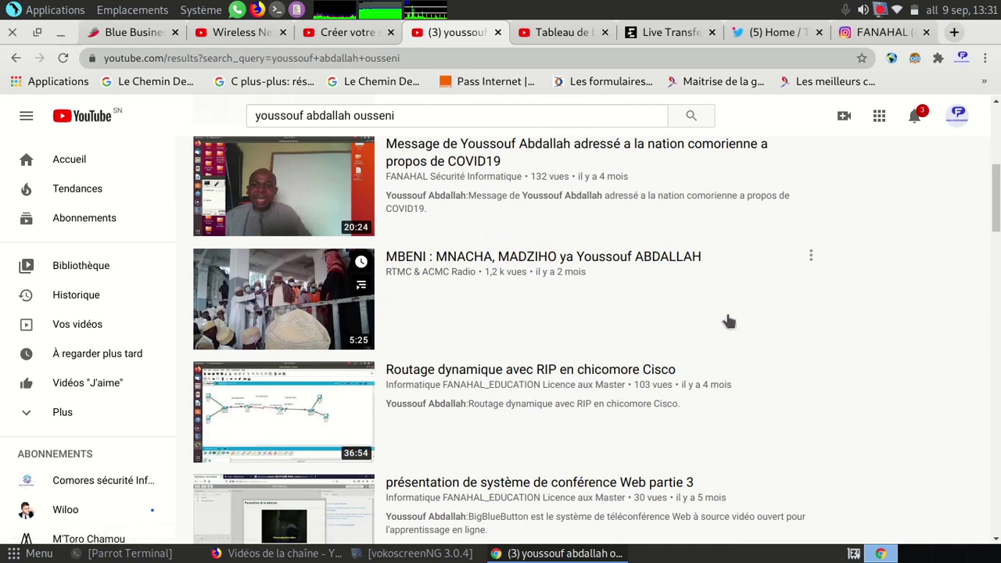
scroll(728, 321, down, 4)
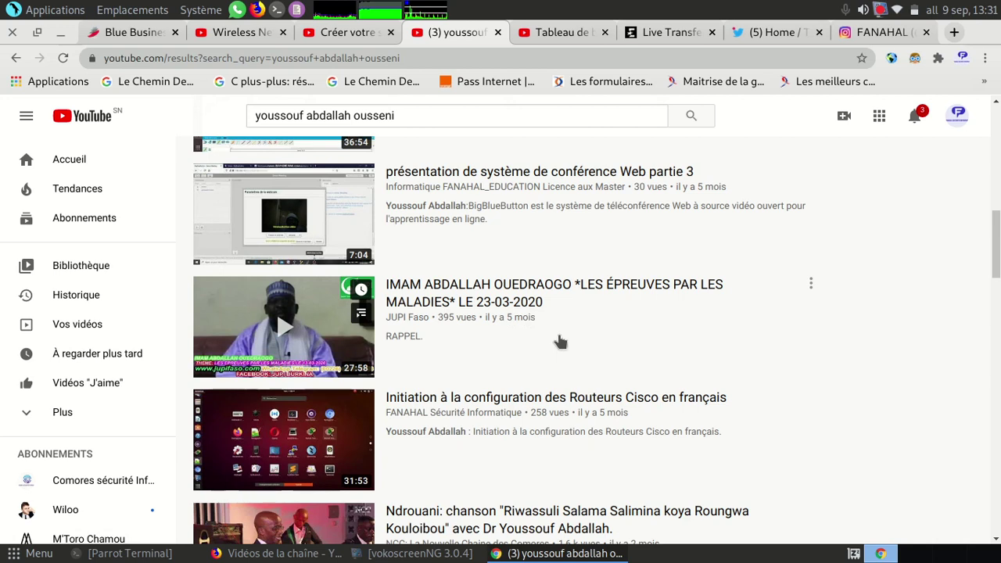
scroll(559, 342, down, 3)
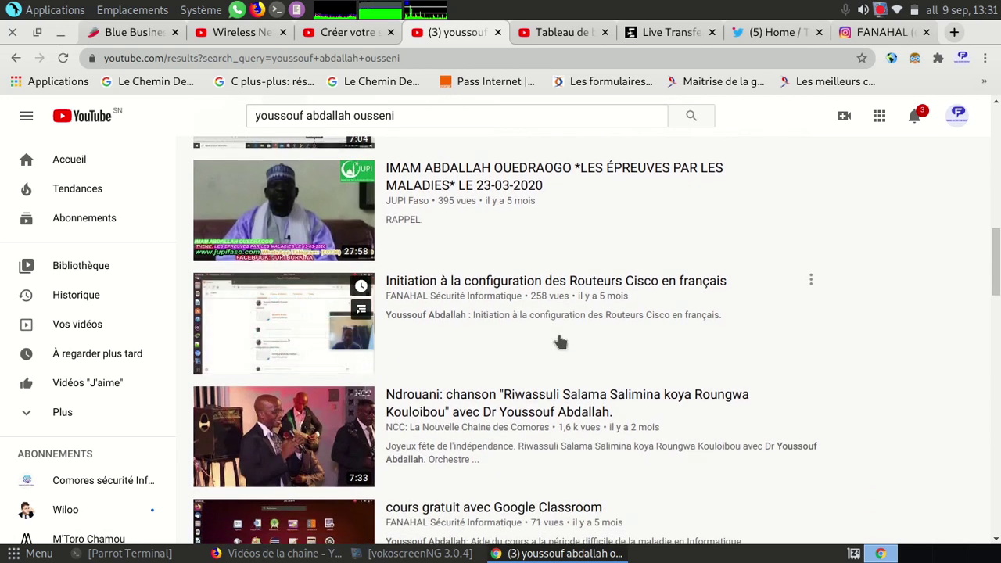
scroll(559, 342, down, 2)
scroll(559, 342, down, 1)
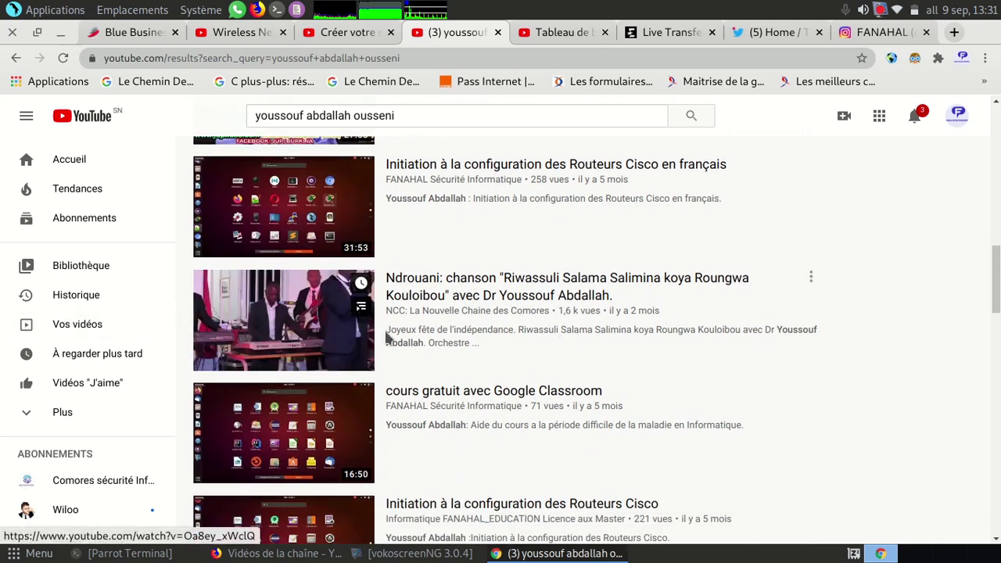
scroll(552, 336, down, 8)
scroll(554, 335, down, 2)
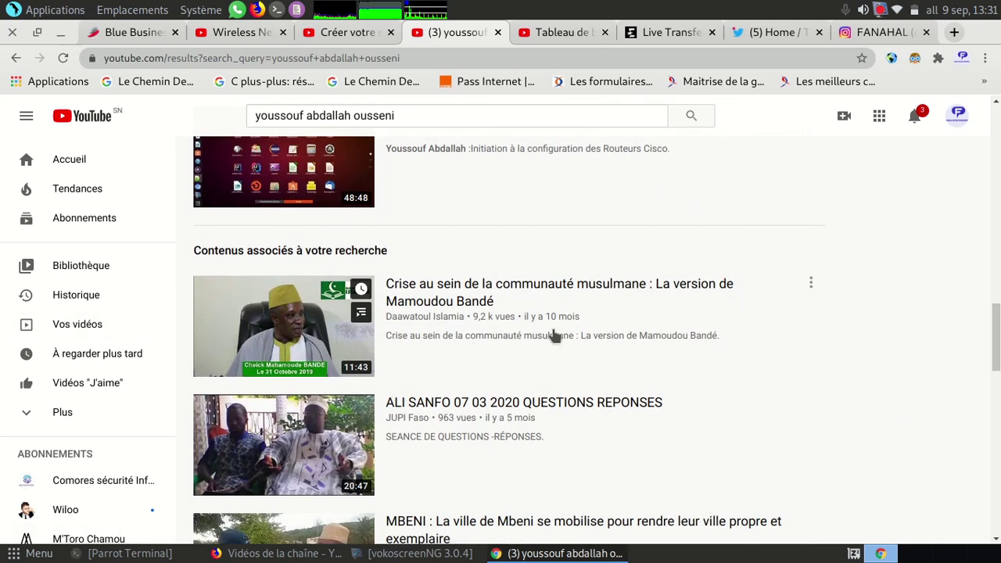
scroll(554, 336, down, 3)
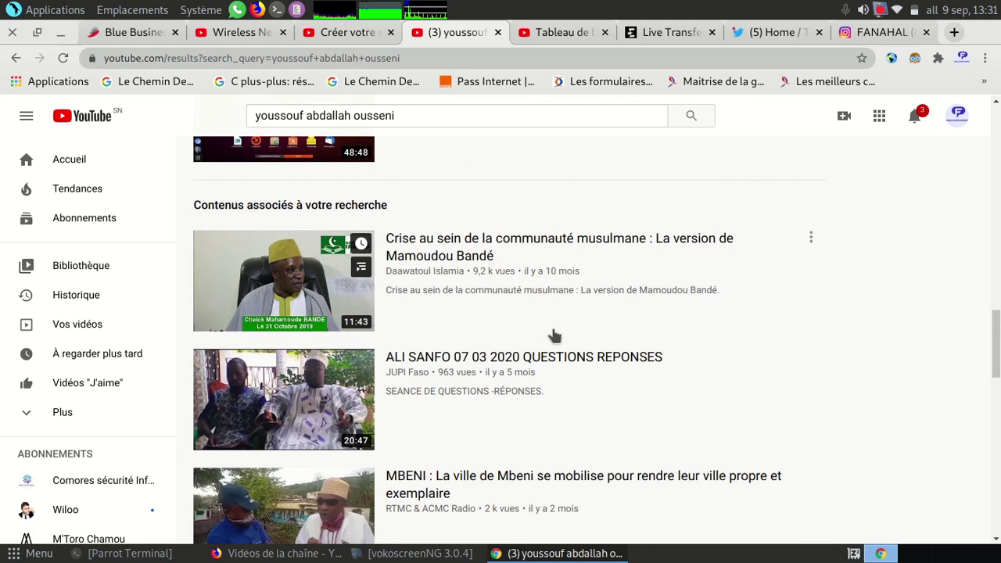